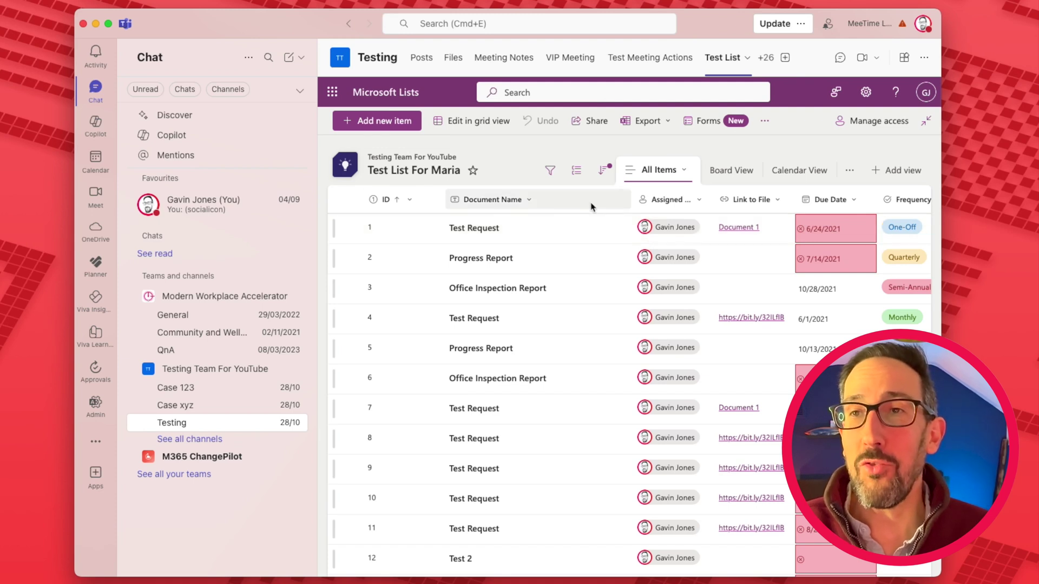
Copy a view-only sharing link for item 1 (Test Request), then deselect row 1.
{"action": "left_click", "coordinate": [597, 229]}
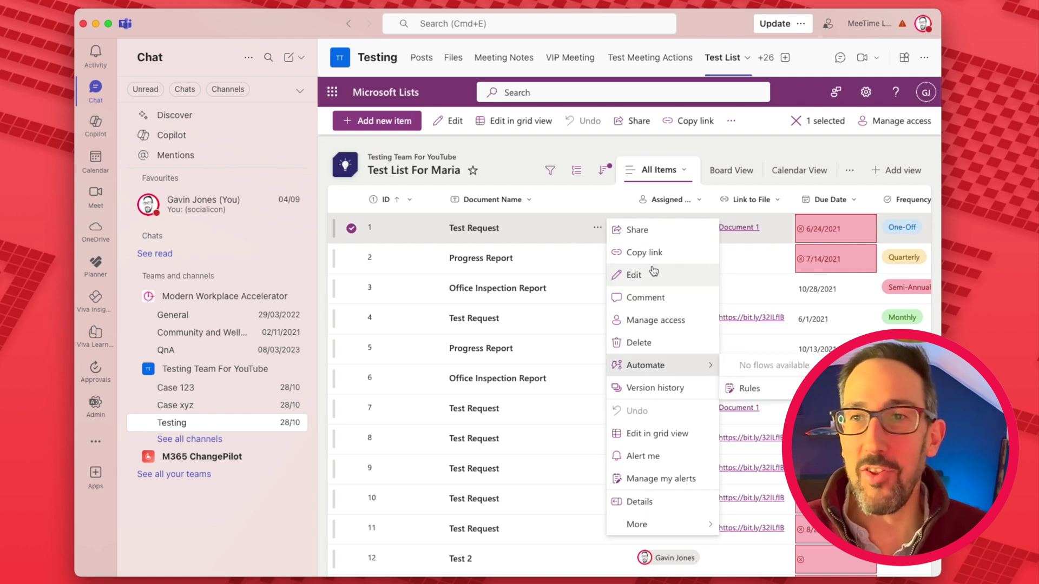
{"action": "mouse_move", "coordinate": [640, 527]}
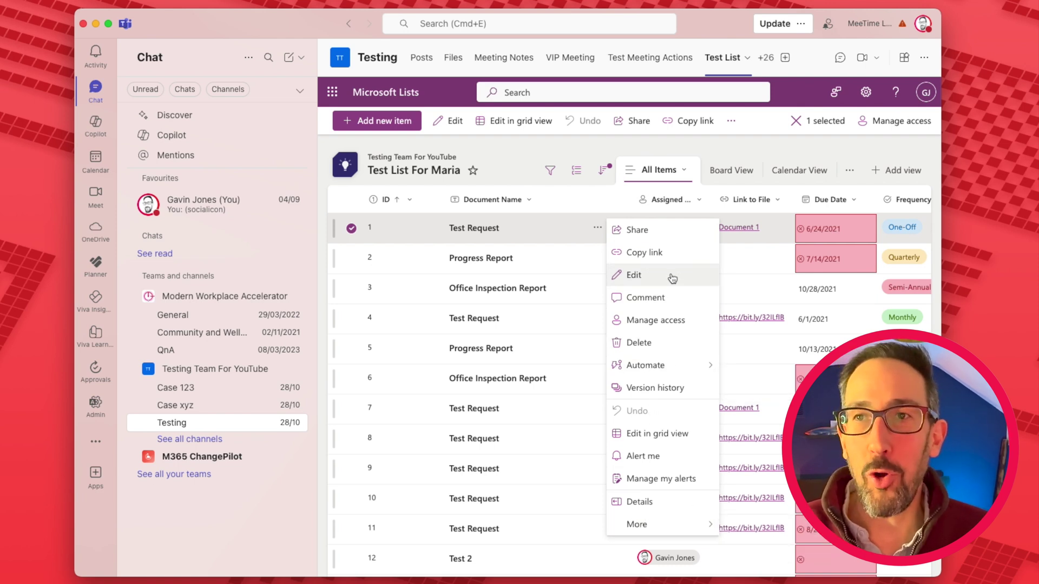
{"action": "left_click", "coordinate": [643, 257]}
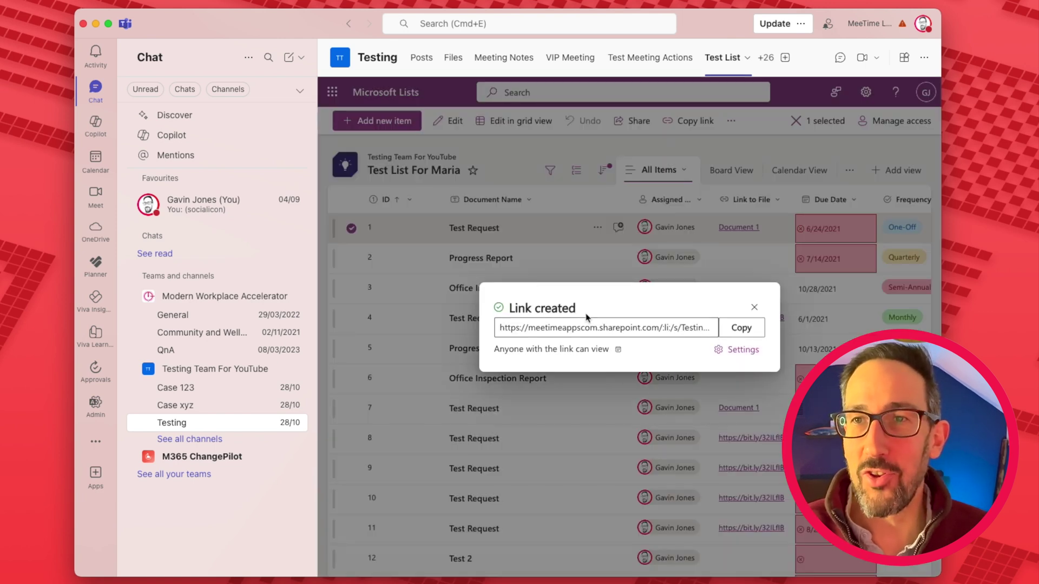
{"action": "left_click", "coordinate": [754, 309]}
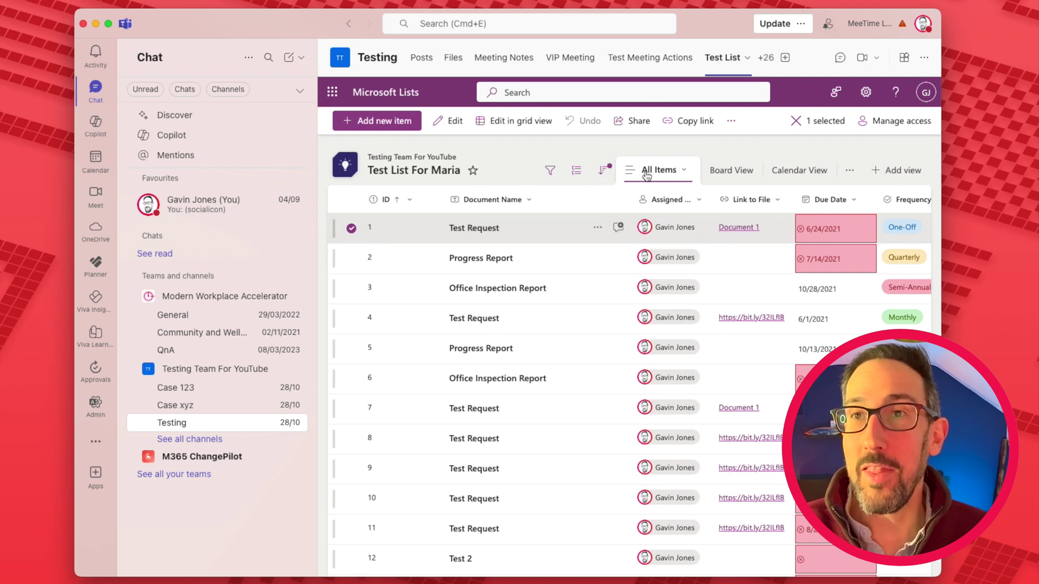
{"action": "left_click", "coordinate": [352, 229]}
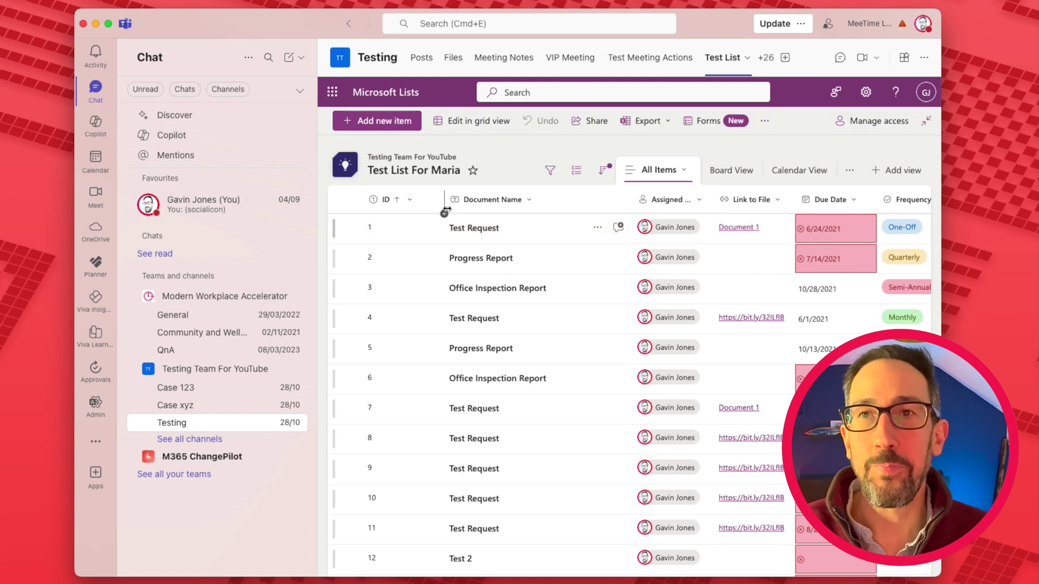
Switch to Edit in grid view and check row 1's ID, Document Name and item details.
{"action": "left_click", "coordinate": [470, 122]}
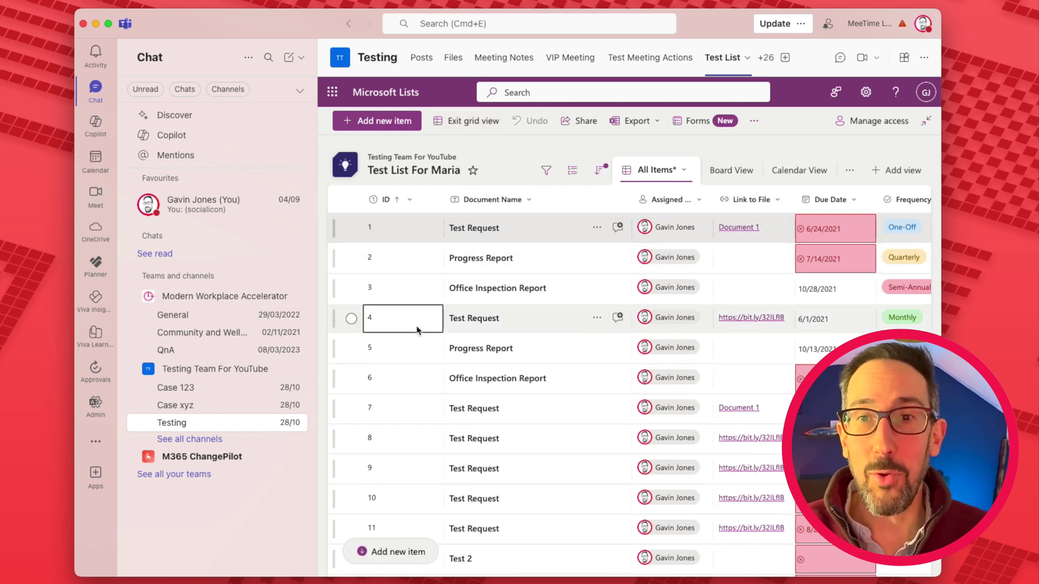
{"action": "scroll", "coordinate": [441, 284], "scroll_direction": "right", "scroll_amount": 5}
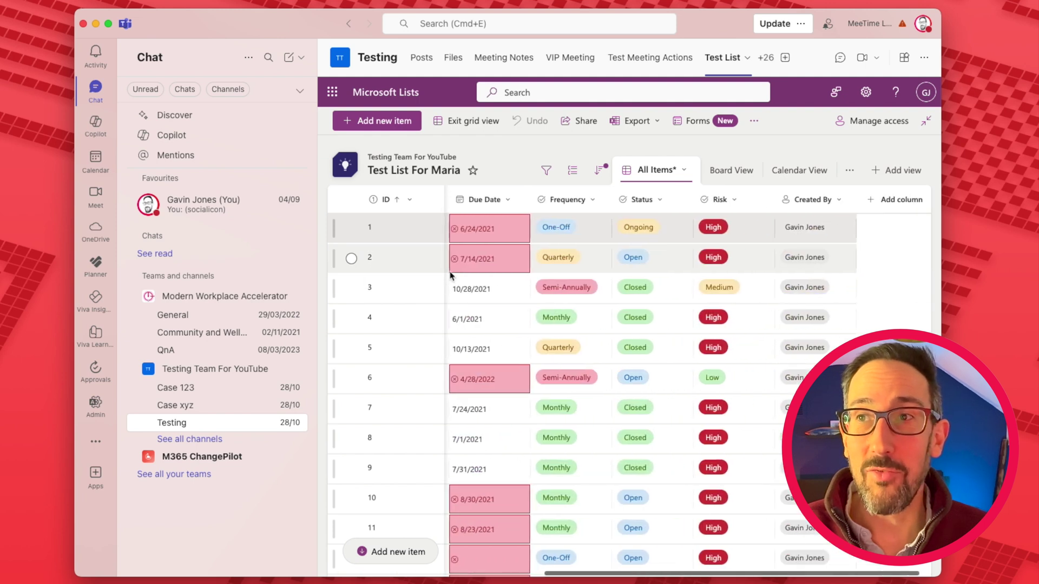
{"action": "scroll", "coordinate": [443, 276], "scroll_direction": "left", "scroll_amount": 5}
{"action": "left_click", "coordinate": [394, 231]}
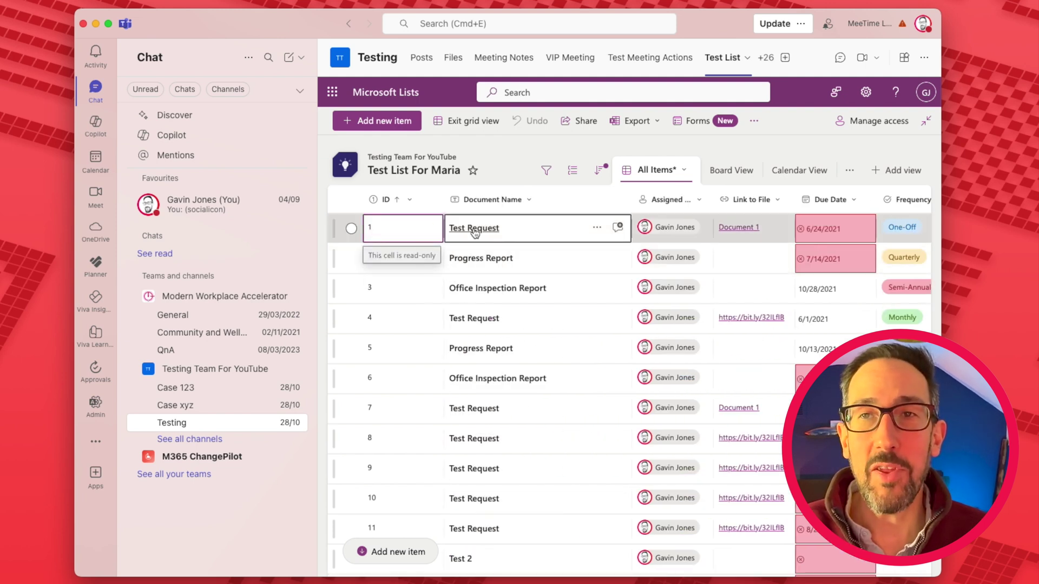
{"action": "left_click", "coordinate": [516, 232]}
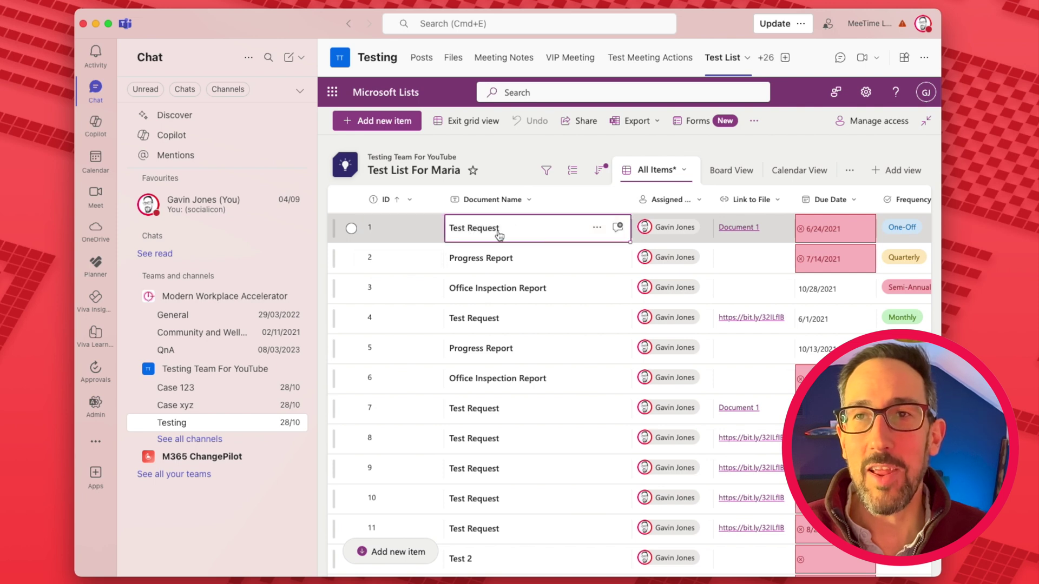
{"action": "left_click", "coordinate": [455, 232]}
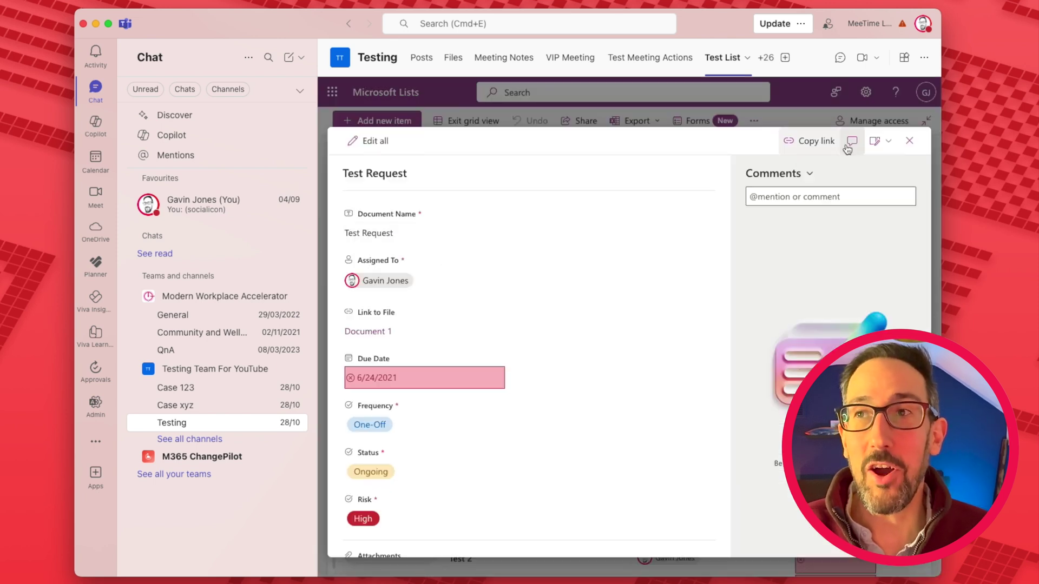
{"action": "left_click", "coordinate": [909, 141]}
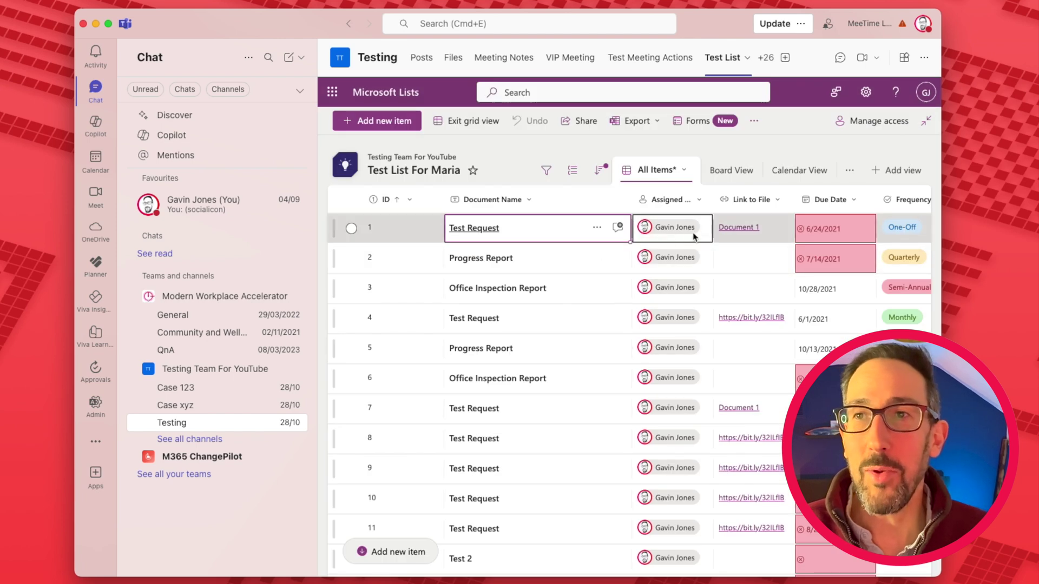
Look at row 1's Frequency choices, keeping it set to One-Off.
{"action": "scroll", "coordinate": [773, 235], "scroll_direction": "right", "scroll_amount": 3}
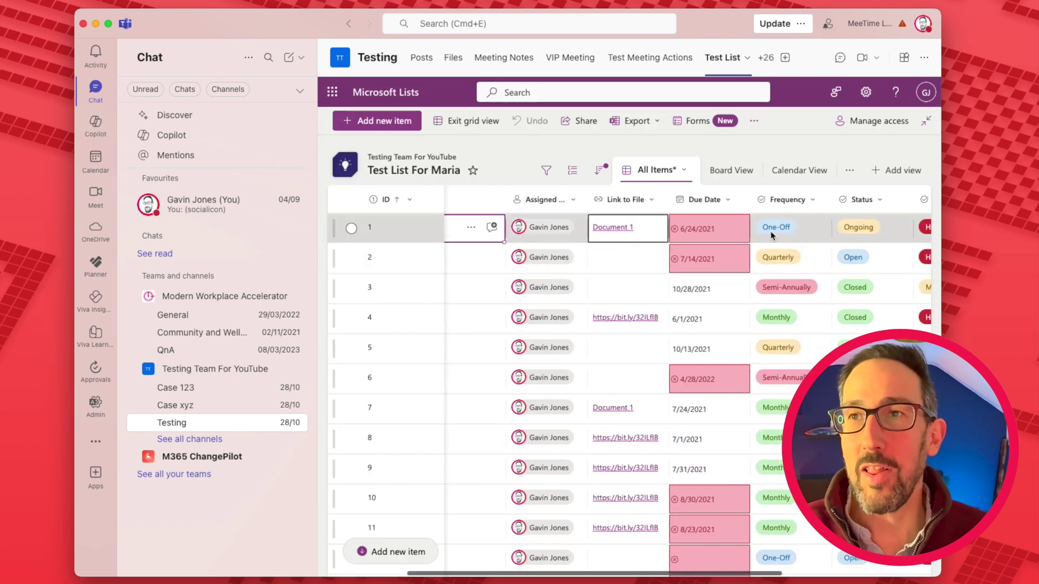
{"action": "left_click", "coordinate": [782, 238]}
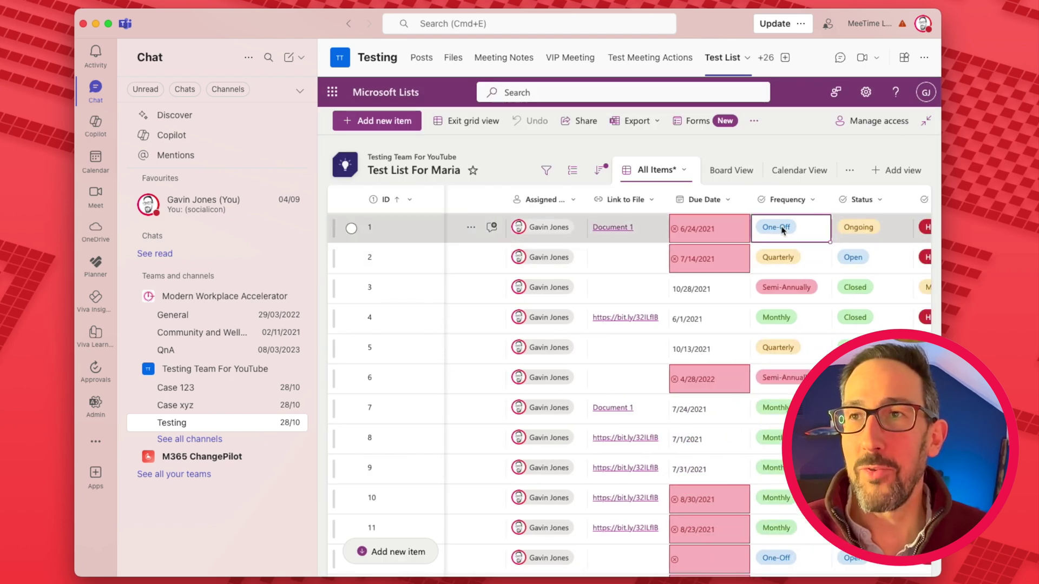
{"action": "left_click", "coordinate": [782, 229]}
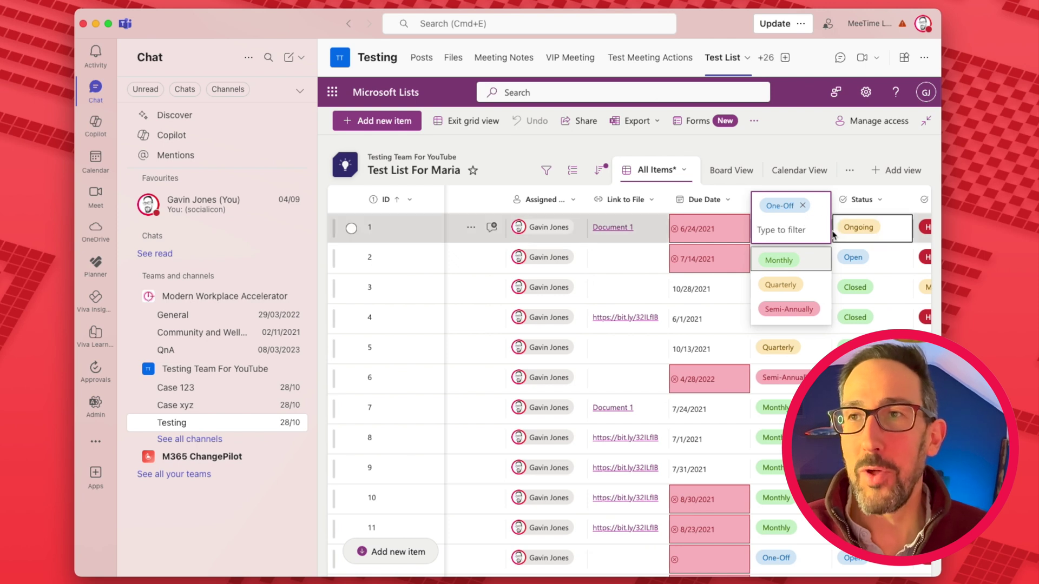
{"action": "left_click", "coordinate": [905, 235]}
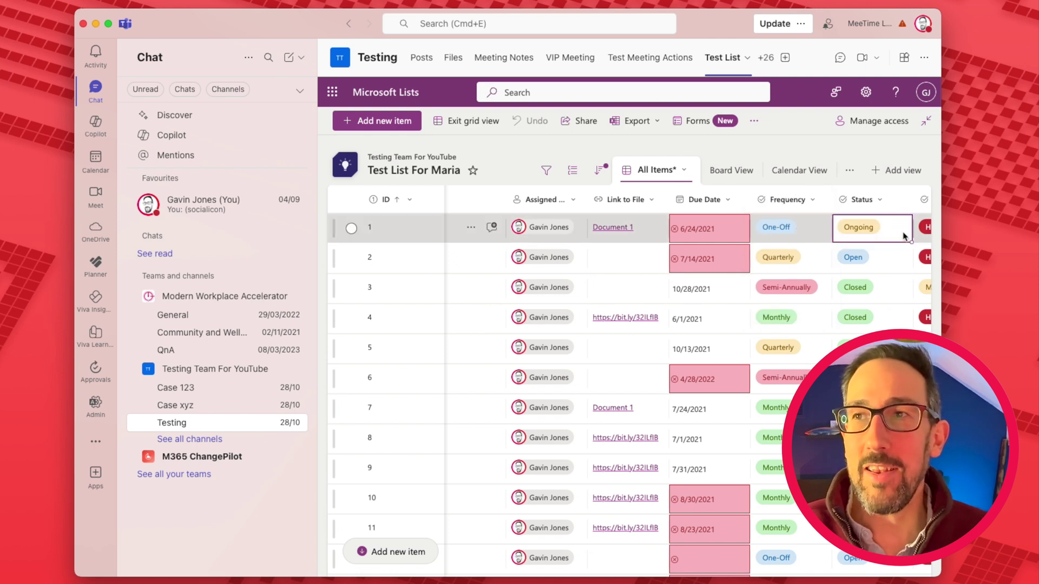
{"action": "left_click", "coordinate": [816, 233]}
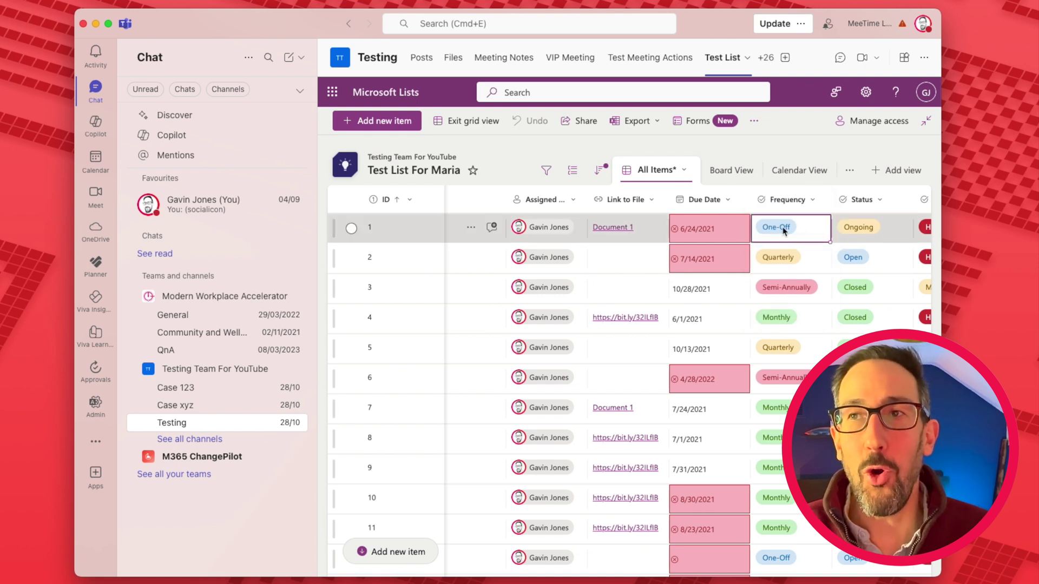
{"action": "scroll", "coordinate": [796, 234], "scroll_direction": "right", "scroll_amount": 5}
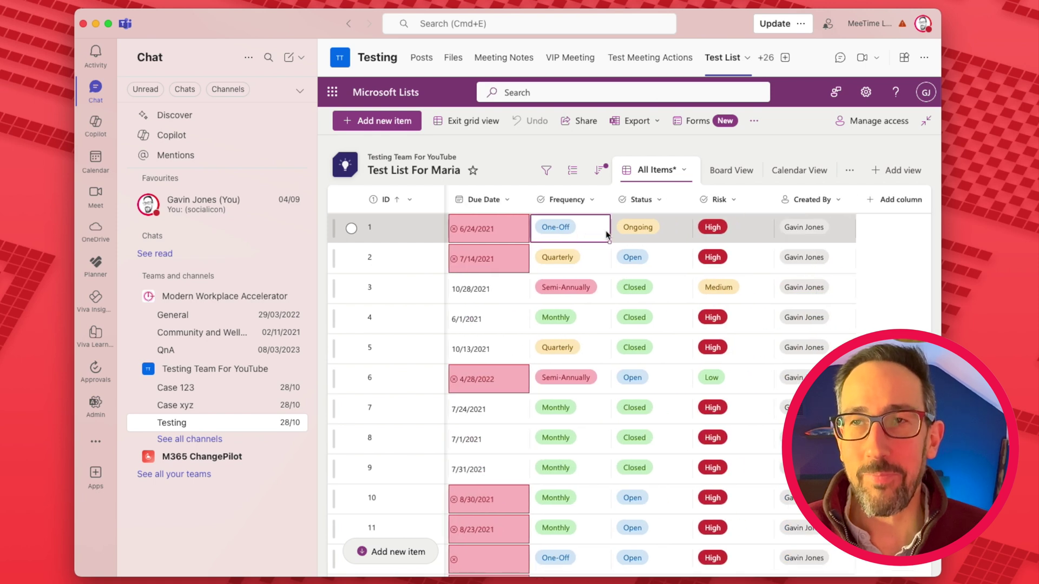
{"action": "scroll", "coordinate": [795, 233], "scroll_direction": "left", "scroll_amount": 8}
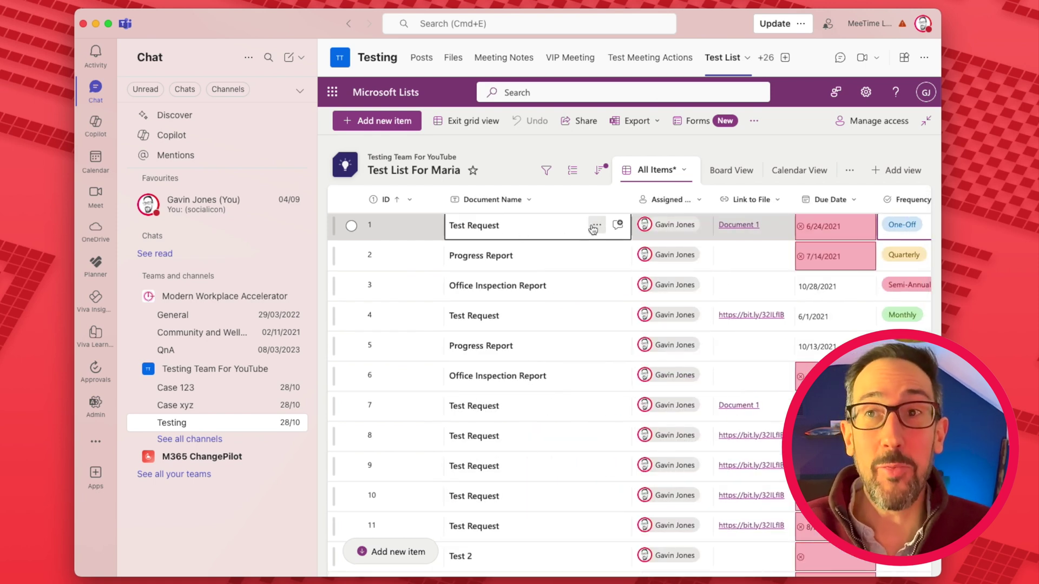
Select row 1 from ID across to Created By and bring up its context menu.
{"action": "left_click", "coordinate": [431, 234]}
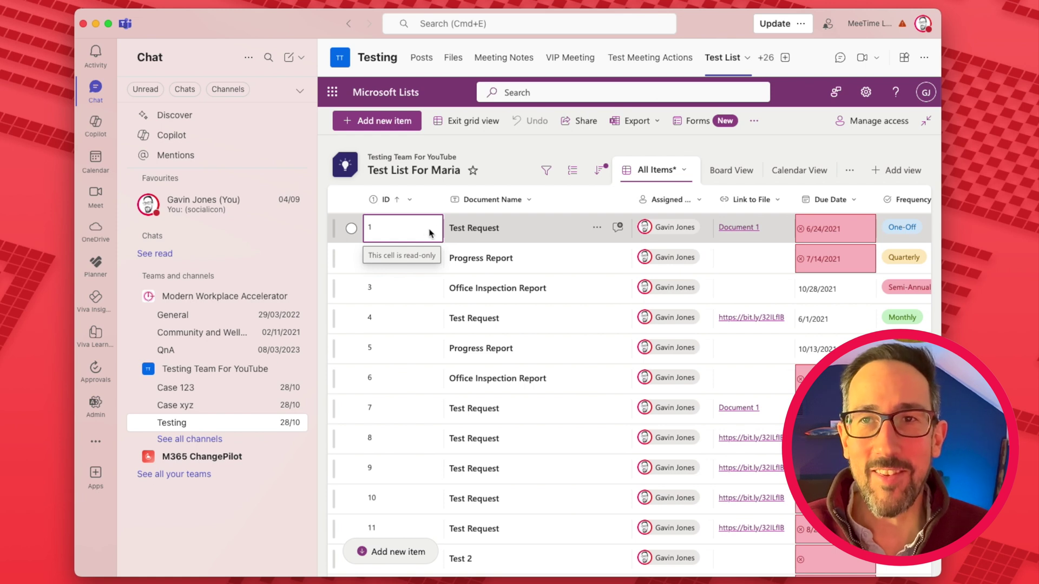
{"action": "scroll", "coordinate": [503, 234], "scroll_direction": "right", "scroll_amount": 8}
{"action": "left_click", "coordinate": [802, 238]}
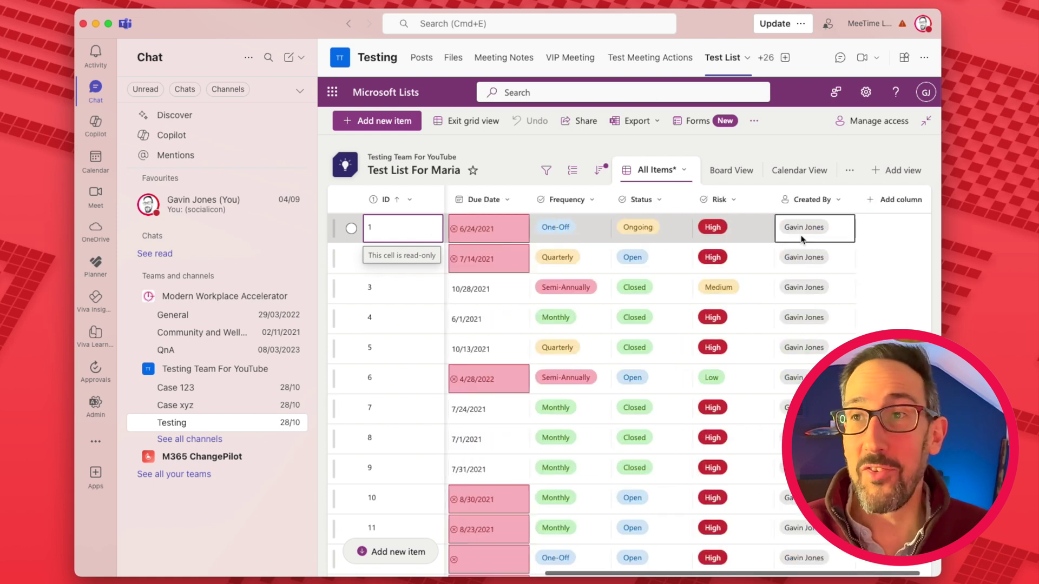
{"action": "scroll", "coordinate": [537, 264], "scroll_direction": "left", "scroll_amount": 8}
{"action": "left_click", "coordinate": [537, 263]}
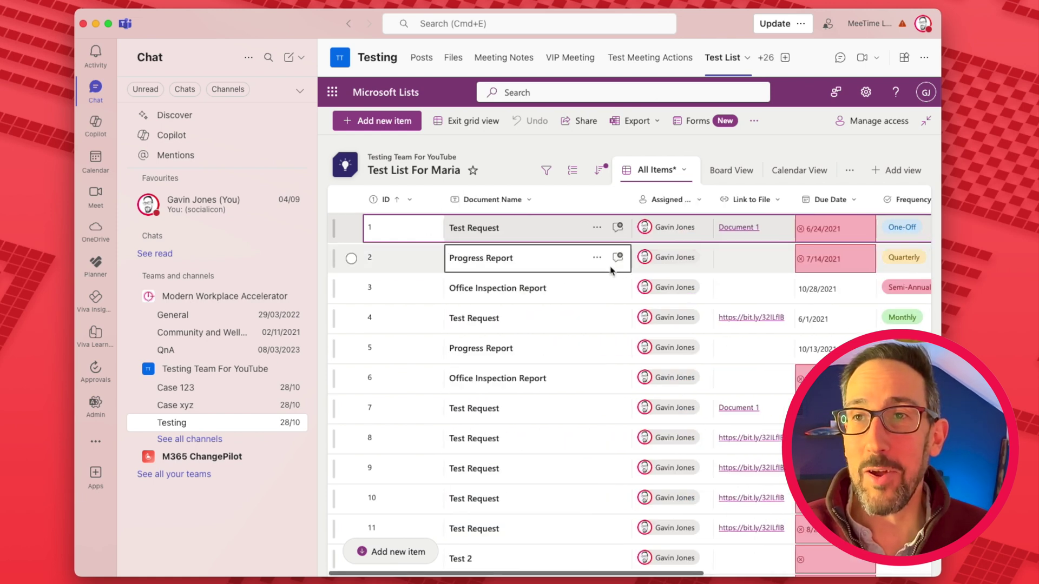
{"action": "left_click", "coordinate": [428, 232]}
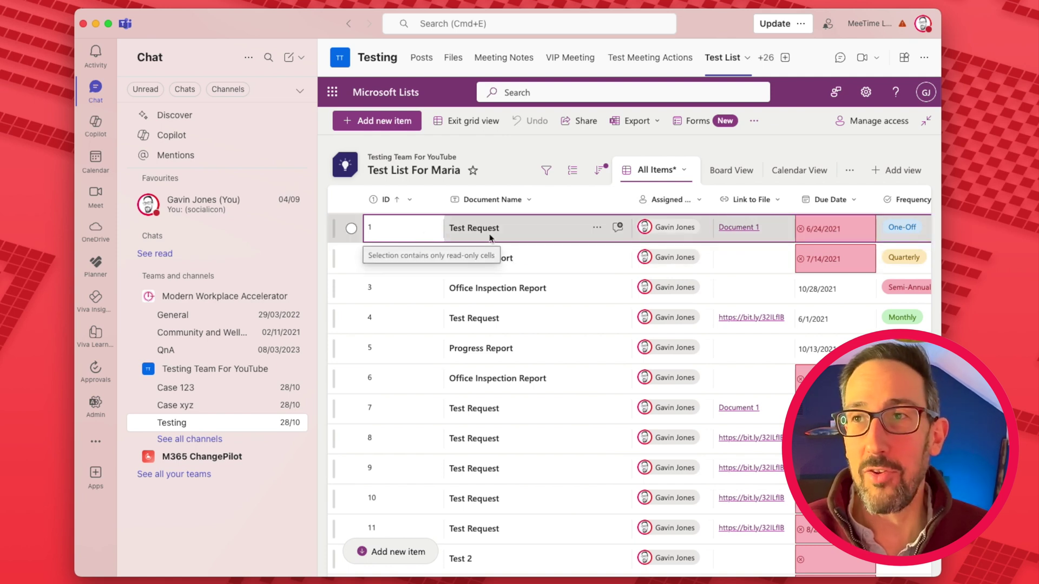
{"action": "scroll", "coordinate": [757, 232], "scroll_direction": "right", "scroll_amount": 8}
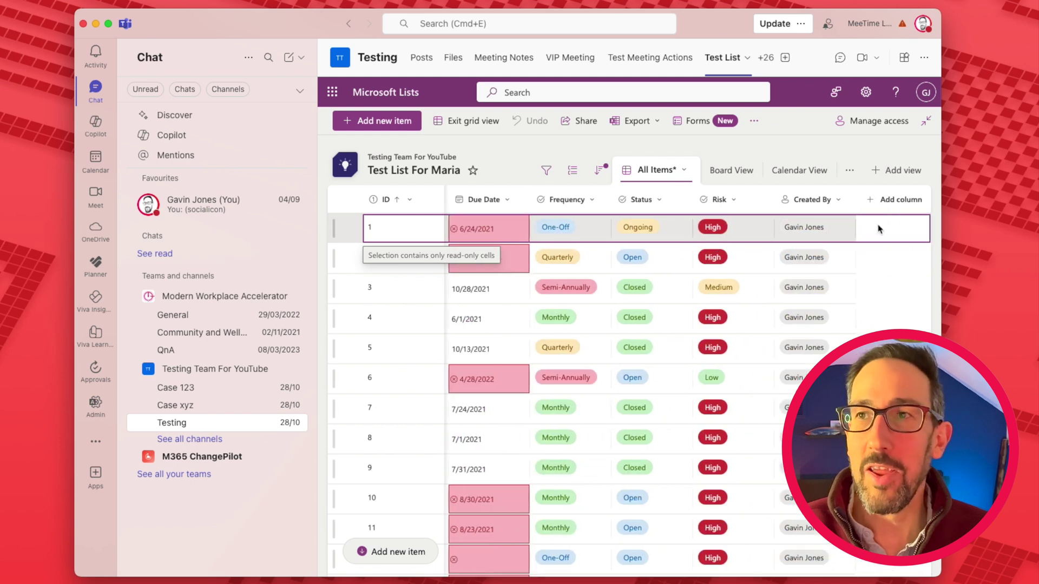
{"action": "scroll", "coordinate": [649, 232], "scroll_direction": "left", "scroll_amount": 8}
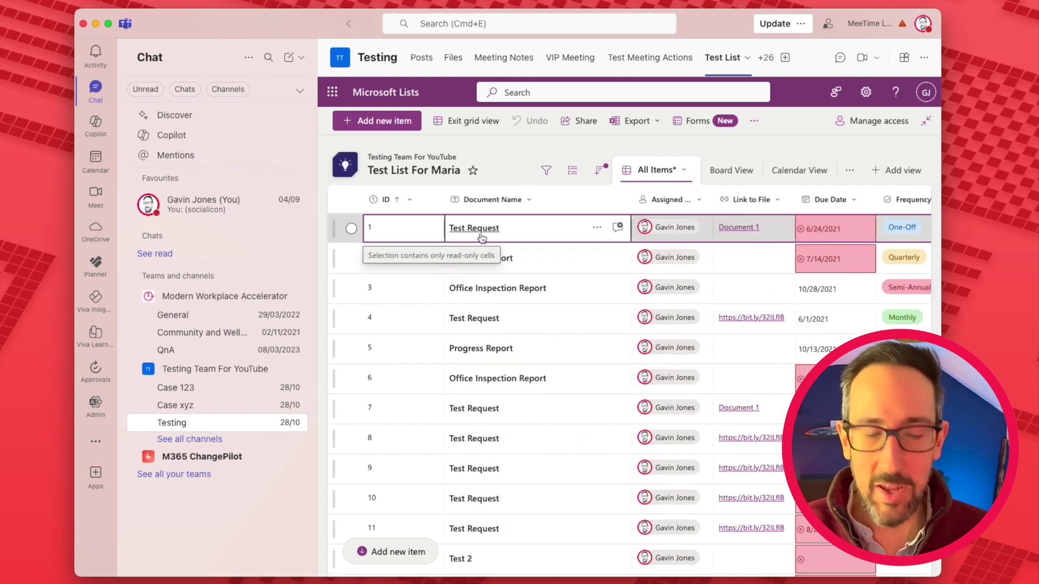
{"action": "right_click", "coordinate": [417, 234]}
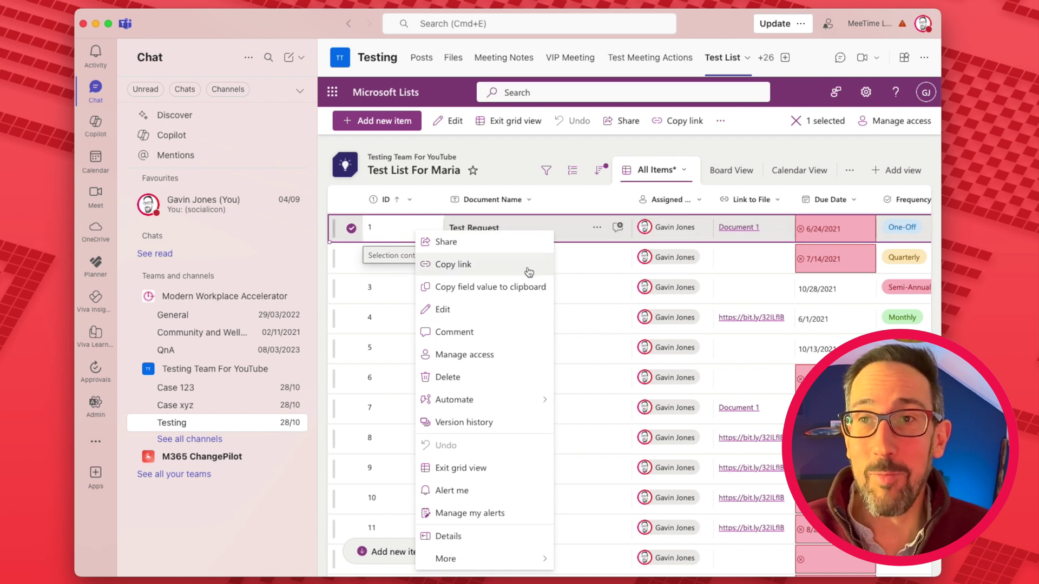
Close the context menu, select all of row 1 (Test Request) with Shift+Space, and copy it.
{"action": "left_click", "coordinate": [432, 232]}
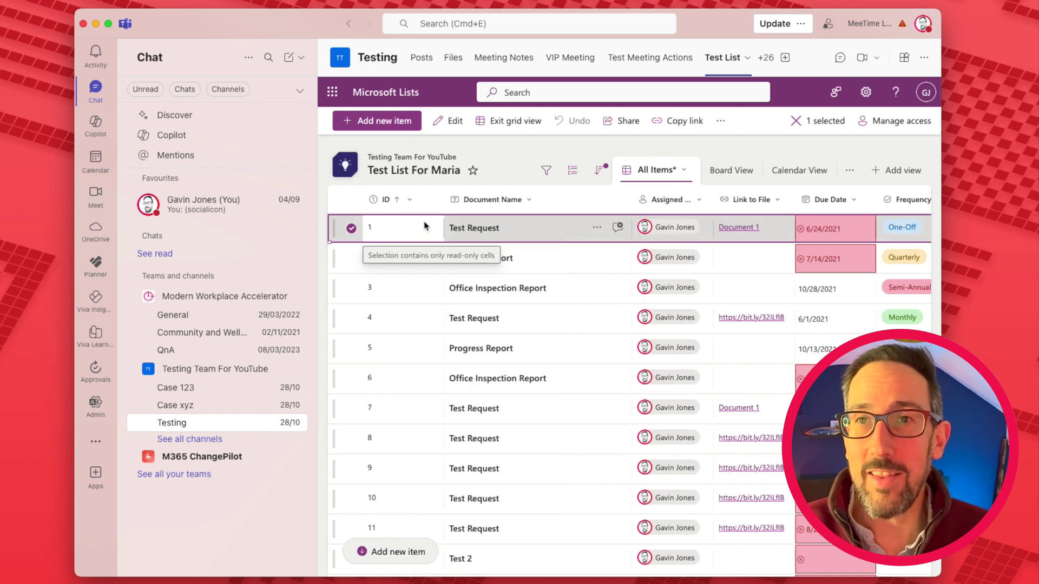
{"action": "key", "text": "shift+space"}
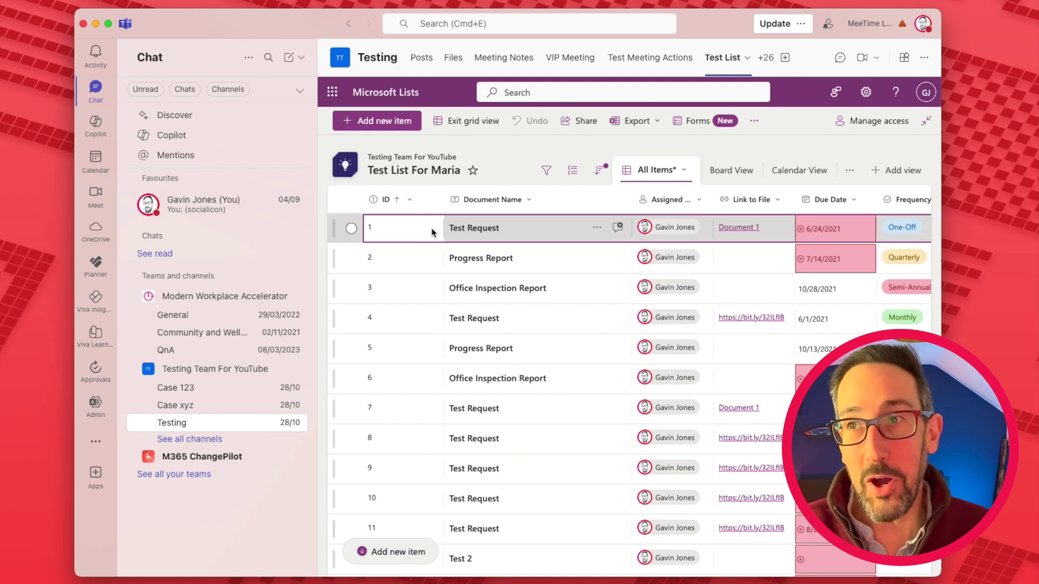
{"action": "scroll", "coordinate": [629, 285], "scroll_direction": "right", "scroll_amount": 5}
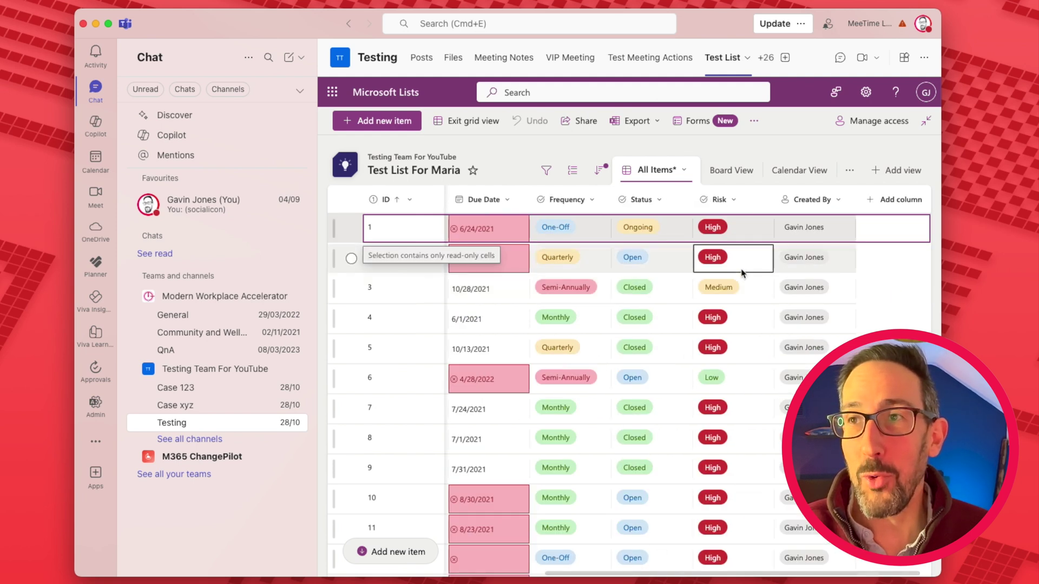
{"action": "scroll", "coordinate": [629, 285], "scroll_direction": "left", "scroll_amount": 5}
{"action": "left_click", "coordinate": [514, 297]}
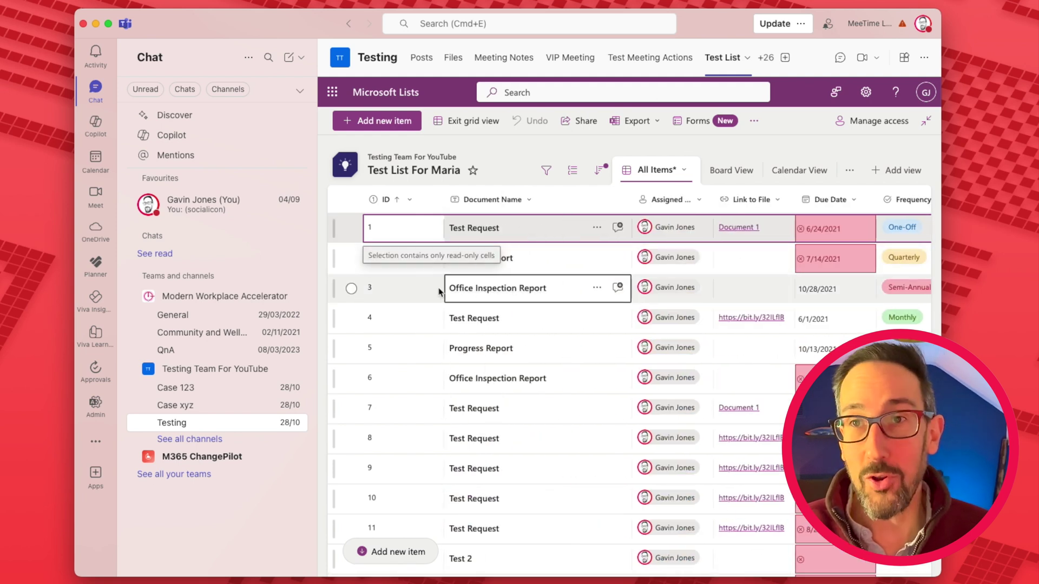
{"action": "left_click", "coordinate": [545, 236]}
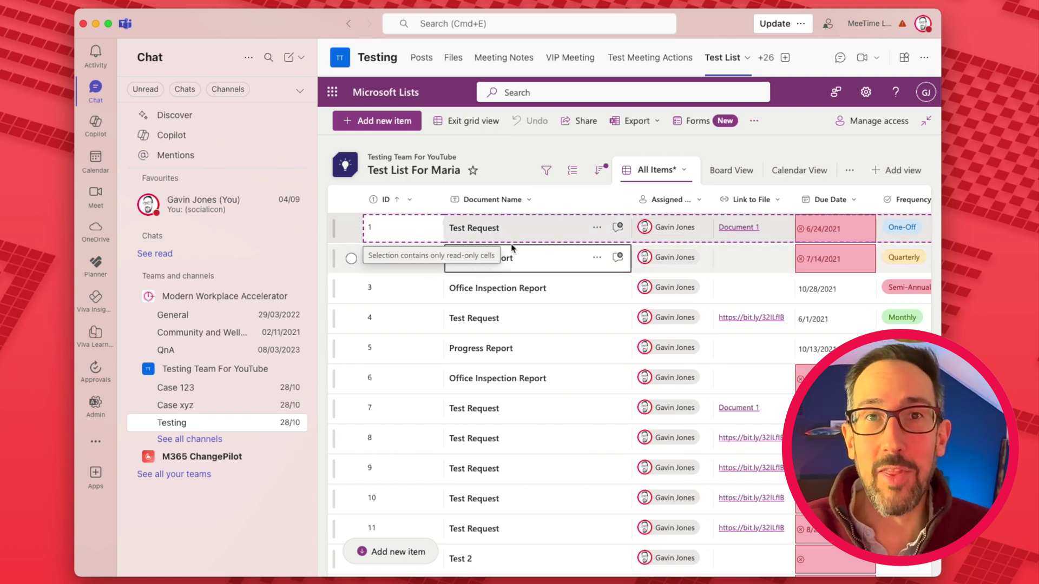
{"action": "scroll", "coordinate": [427, 375], "scroll_direction": "down", "scroll_amount": 3}
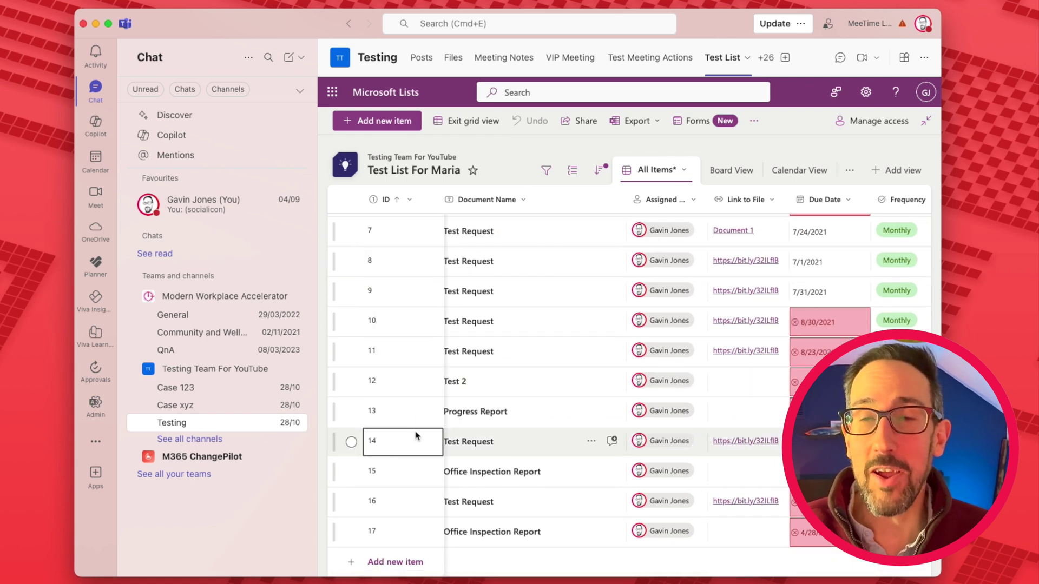
Add a new item and paste row 1 into it, creating item 18 with Document 1 and the 6/24/2021 due date.
{"action": "left_click", "coordinate": [411, 563]}
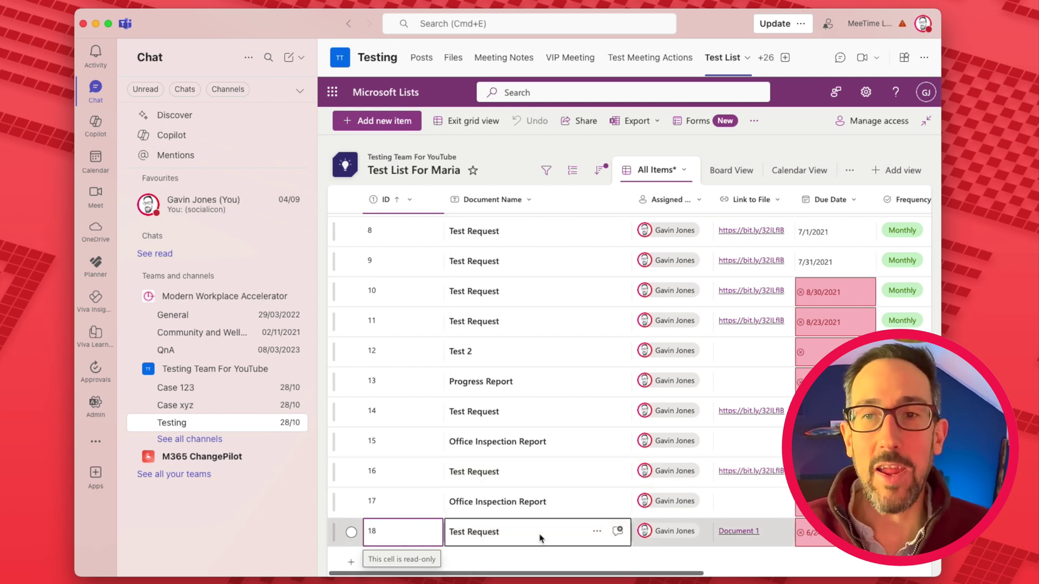
{"action": "scroll", "coordinate": [541, 538], "scroll_direction": "right", "scroll_amount": 6}
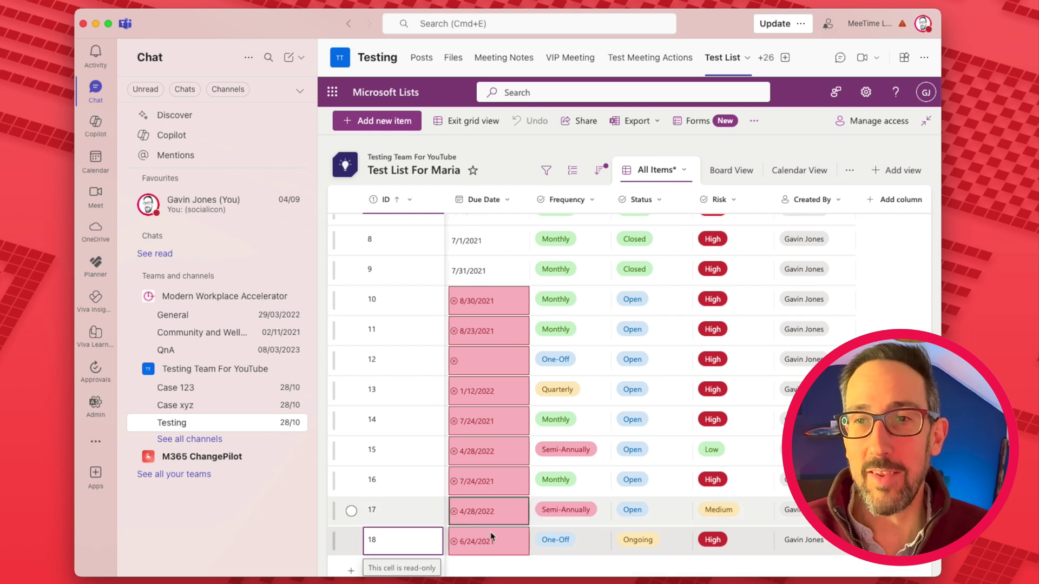
{"action": "scroll", "coordinate": [490, 531], "scroll_direction": "left", "scroll_amount": 6}
{"action": "scroll", "coordinate": [609, 542], "scroll_direction": "up", "scroll_amount": 10}
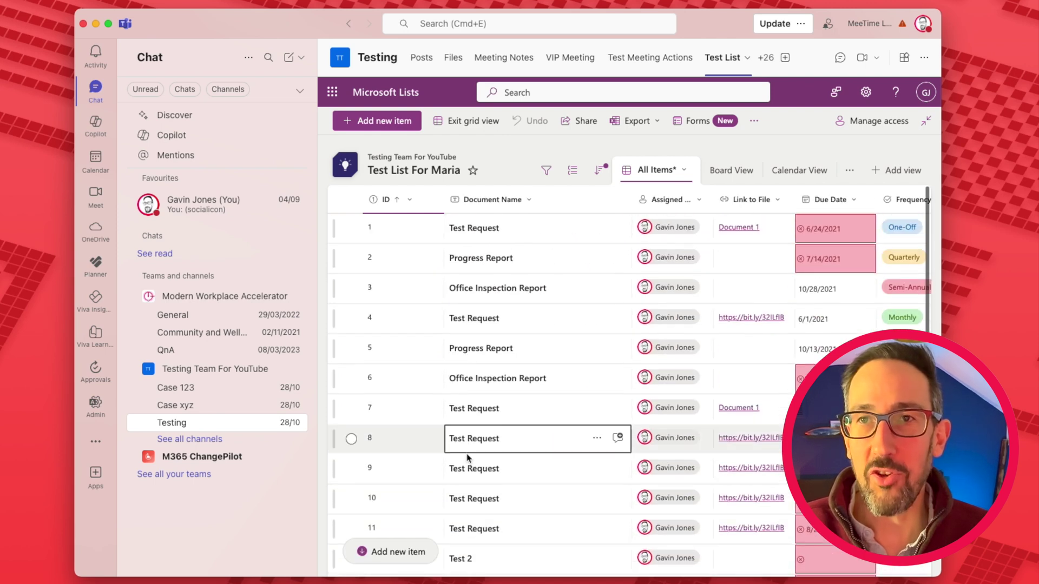
Select rows 1–10 across all columns and copy them.
{"action": "left_click", "coordinate": [430, 232]}
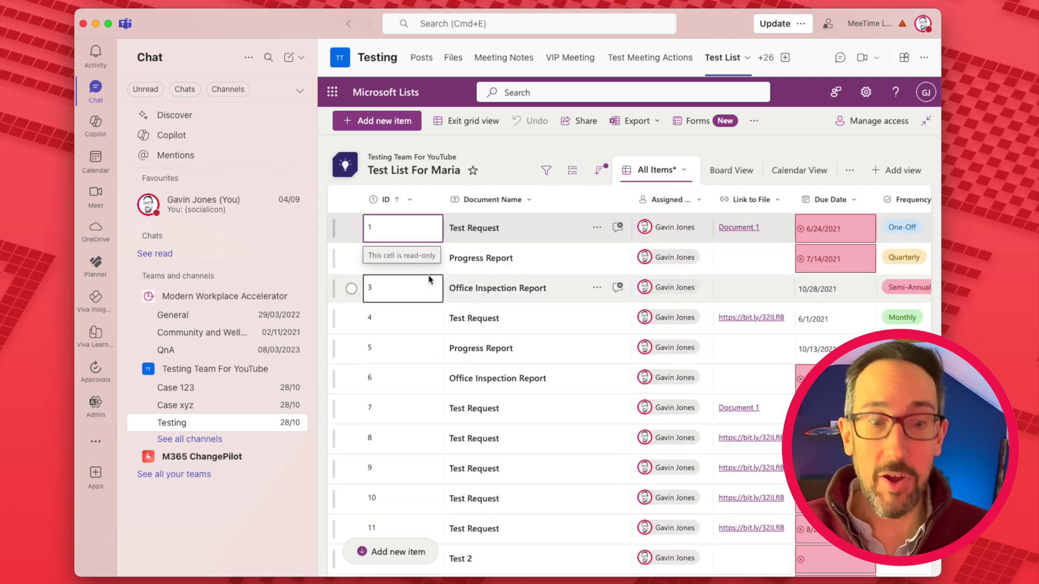
{"action": "scroll", "coordinate": [424, 327], "scroll_direction": "down", "scroll_amount": 3}
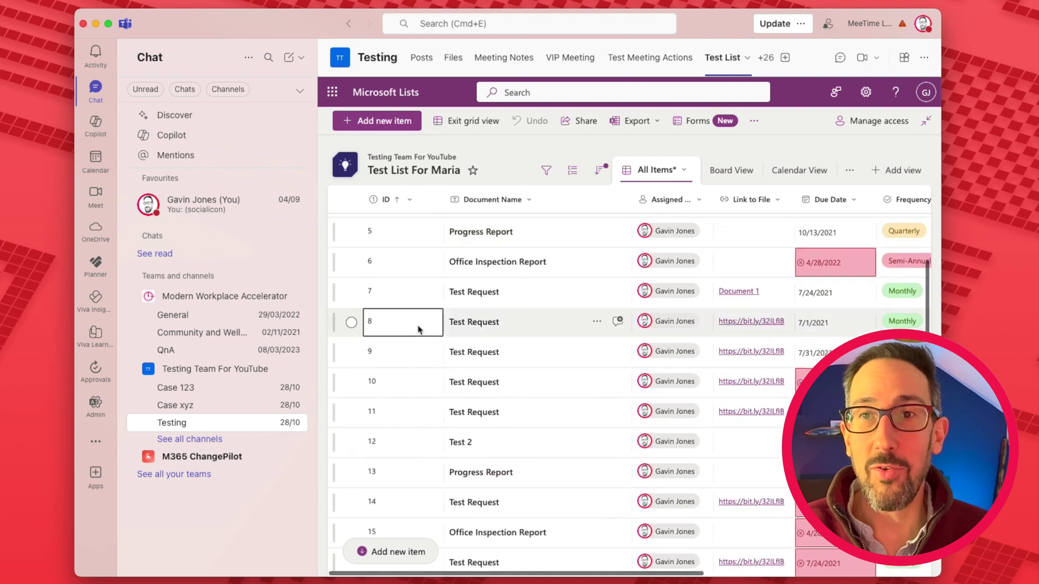
{"action": "scroll", "coordinate": [466, 360], "scroll_direction": "down", "scroll_amount": 3}
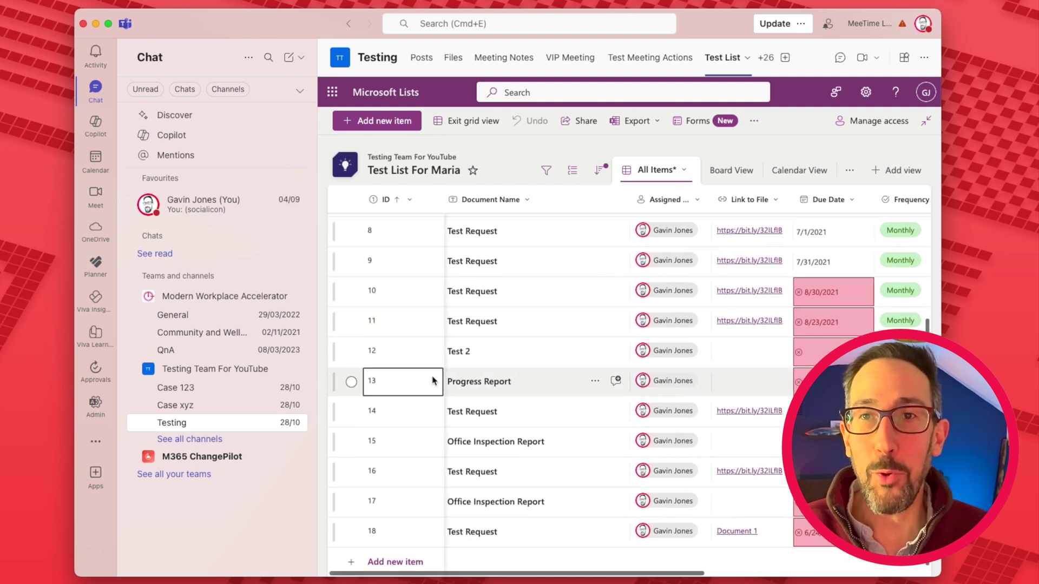
{"action": "left_click", "coordinate": [424, 297], "text": "shift"}
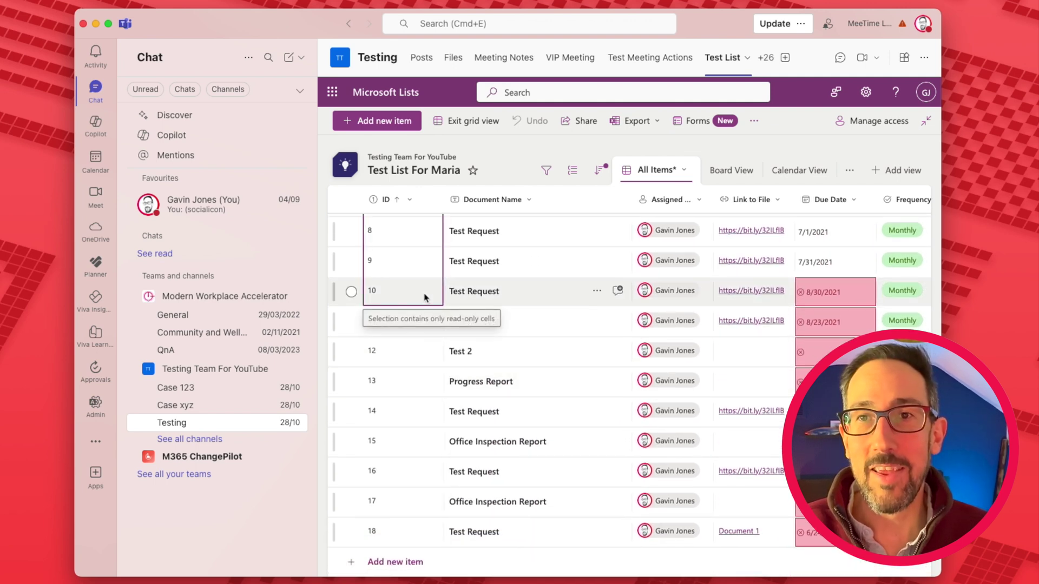
{"action": "left_click", "coordinate": [521, 323]}
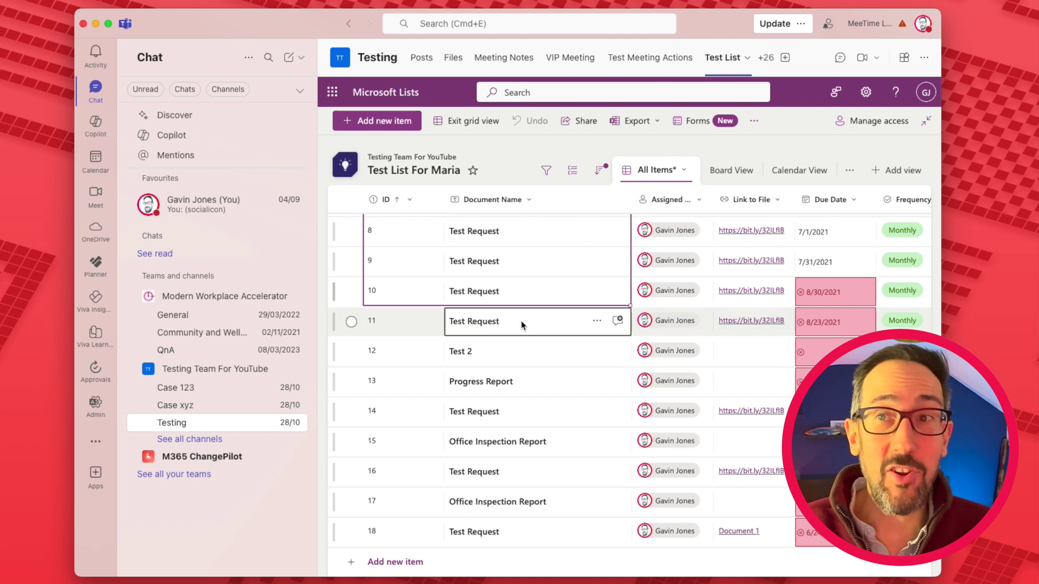
{"action": "scroll", "coordinate": [521, 324], "scroll_direction": "right", "scroll_amount": 5}
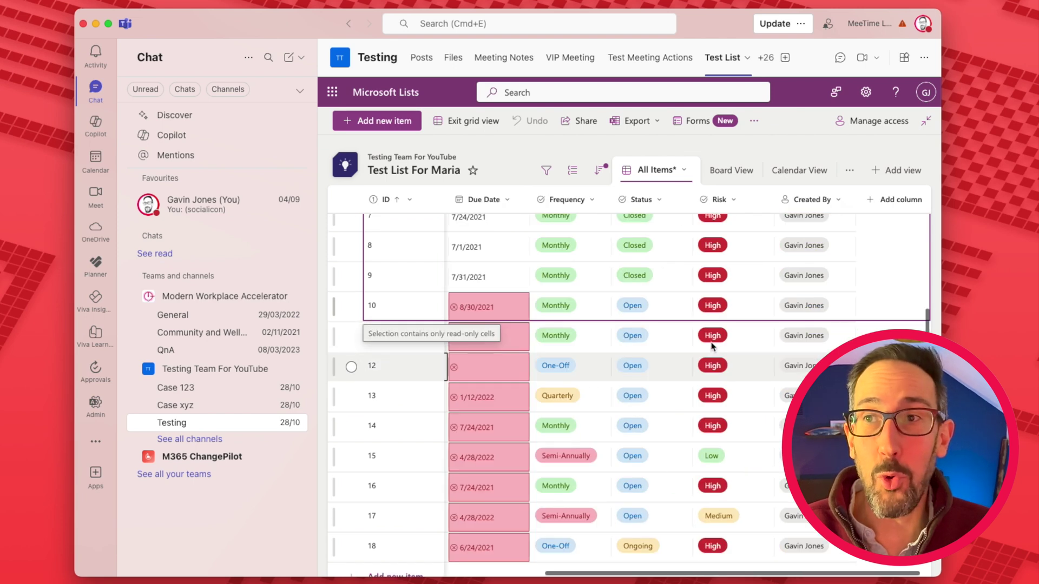
{"action": "left_click", "coordinate": [712, 346]}
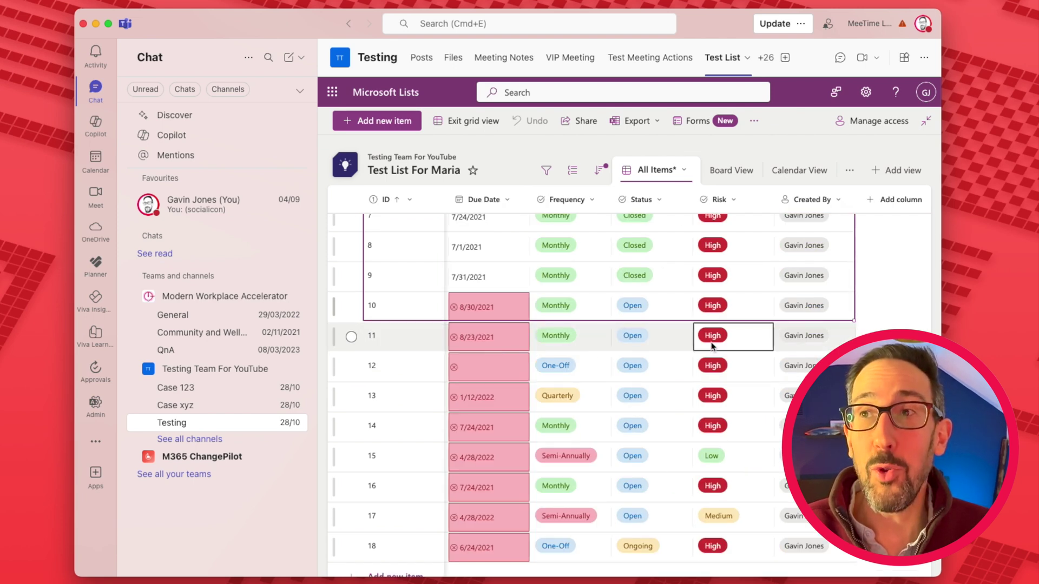
{"action": "scroll", "coordinate": [595, 346], "scroll_direction": "left", "scroll_amount": 5}
{"action": "scroll", "coordinate": [487, 352], "scroll_direction": "up", "scroll_amount": 5}
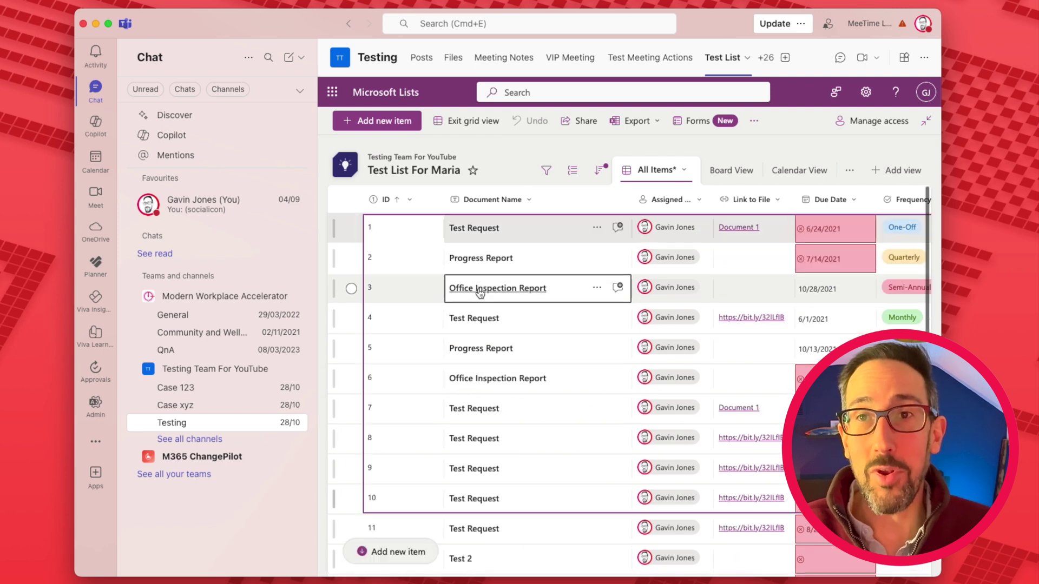
{"action": "left_click", "coordinate": [422, 357]}
{"action": "scroll", "coordinate": [422, 357], "scroll_direction": "down", "scroll_amount": 5}
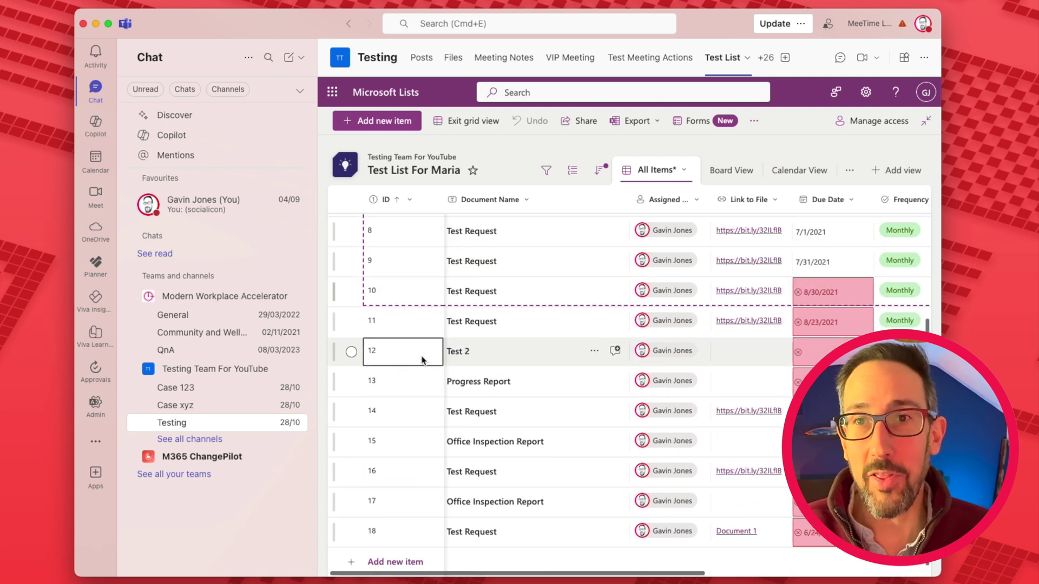
Add a new item, paste the ten copied rows as items 19–28, and scroll to check them.
{"action": "left_click", "coordinate": [426, 563]}
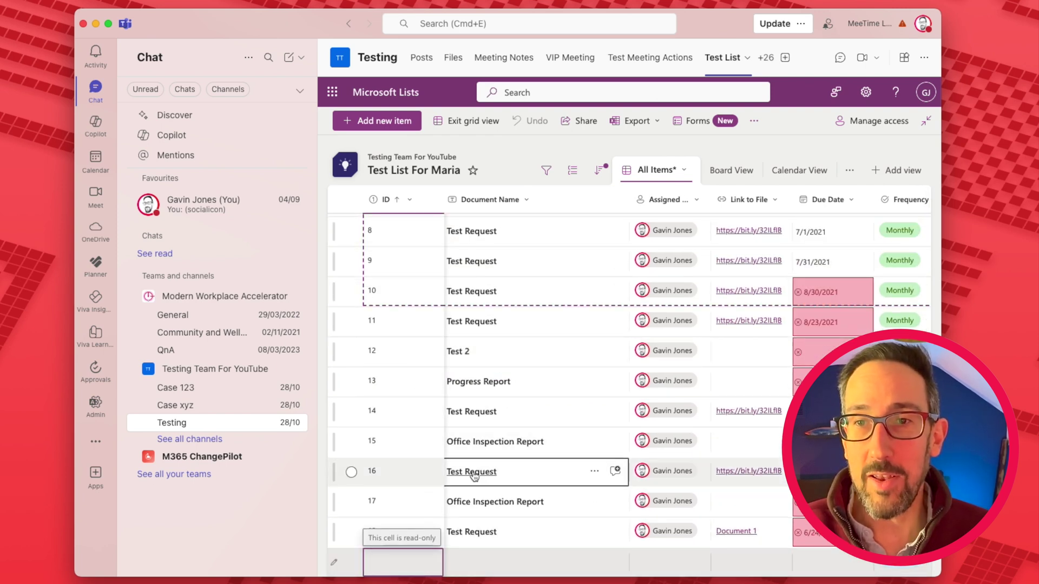
{"action": "scroll", "coordinate": [468, 474], "scroll_direction": "down", "scroll_amount": 1}
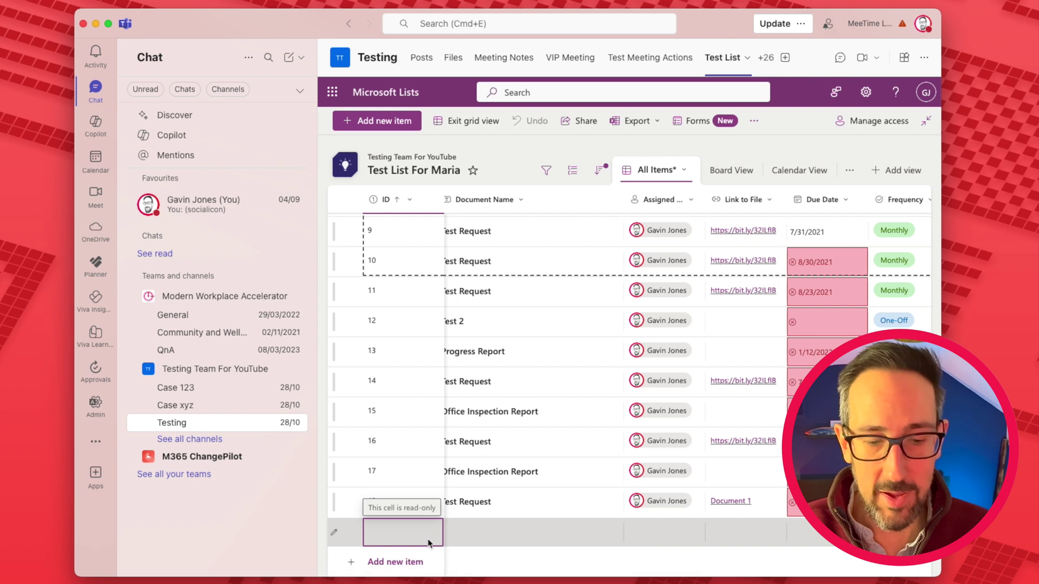
{"action": "key", "text": "Escape"}
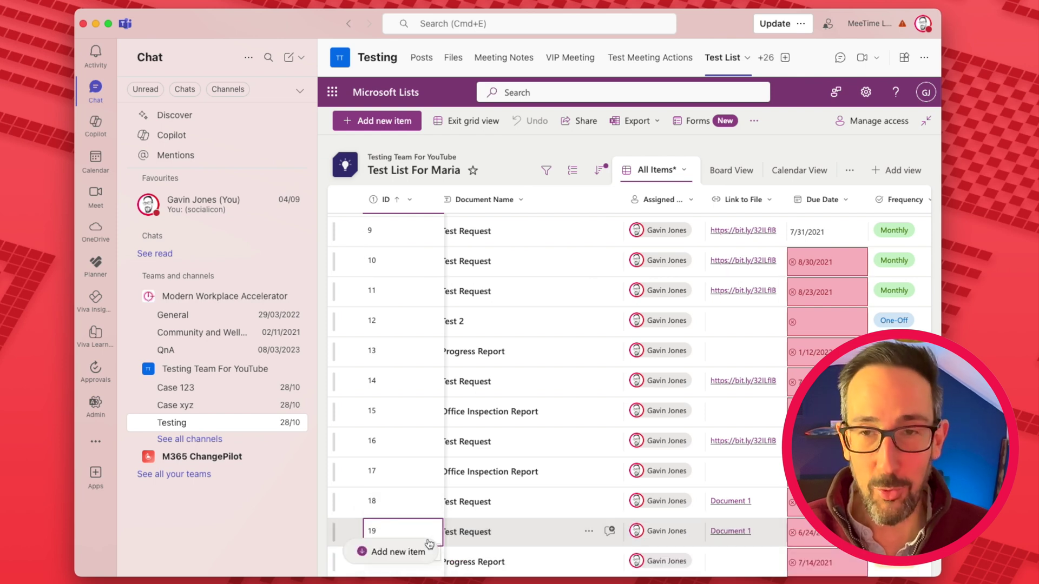
{"action": "scroll", "coordinate": [525, 407], "scroll_direction": "down", "scroll_amount": 5}
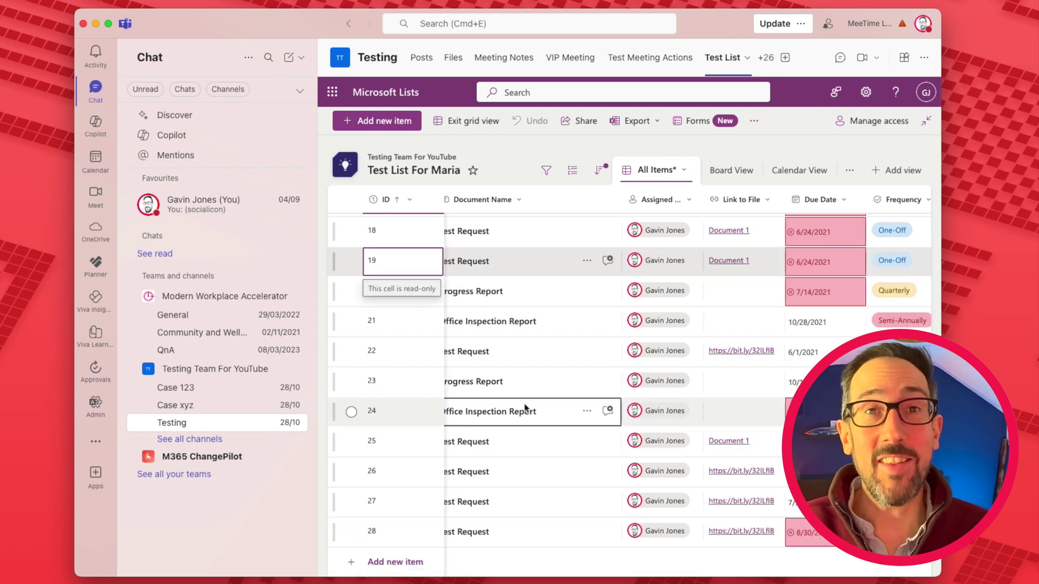
{"action": "scroll", "coordinate": [512, 437], "scroll_direction": "left", "scroll_amount": 1}
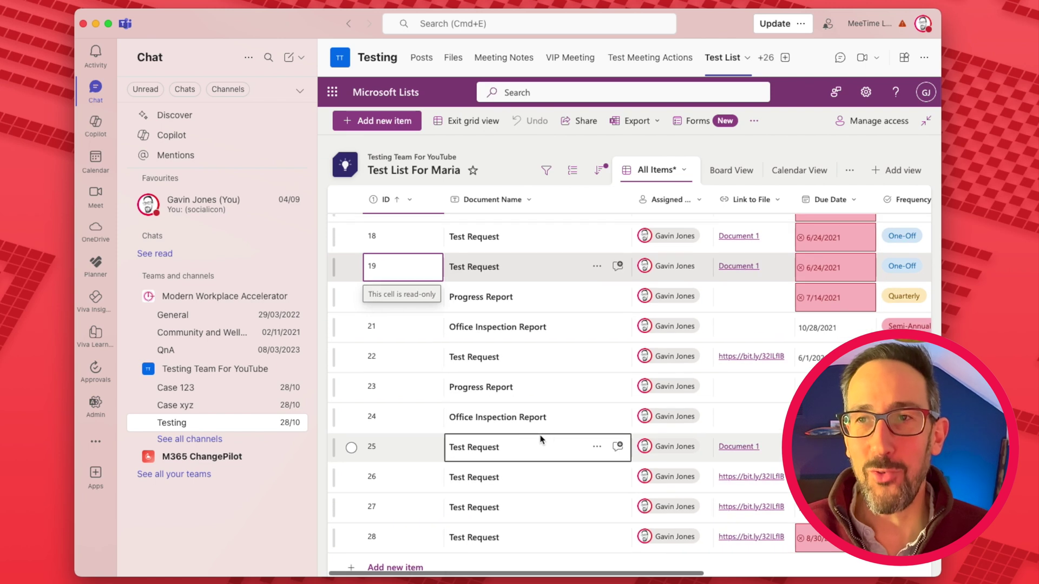
{"action": "scroll", "coordinate": [541, 439], "scroll_direction": "right", "scroll_amount": 6}
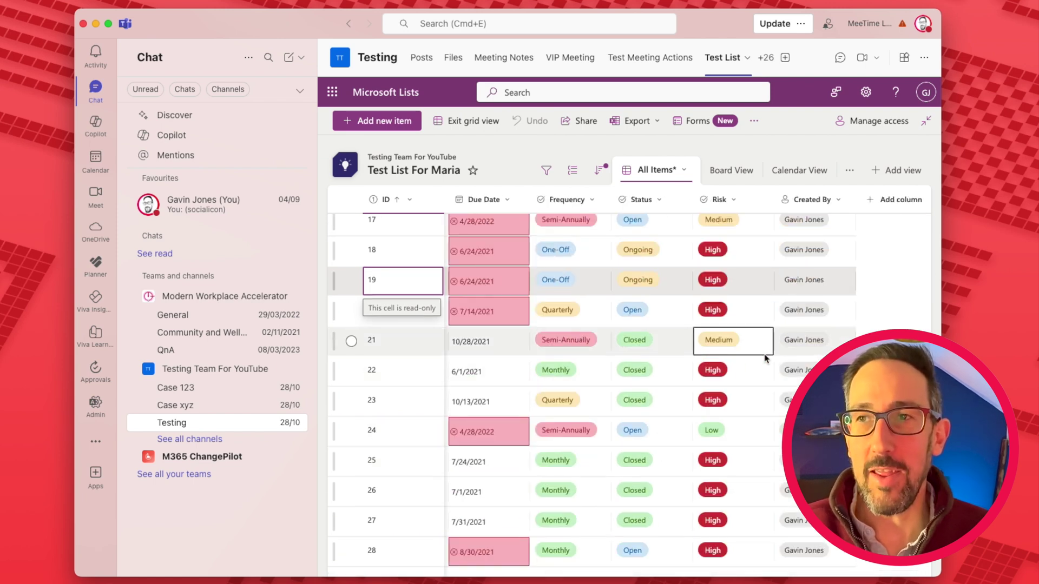